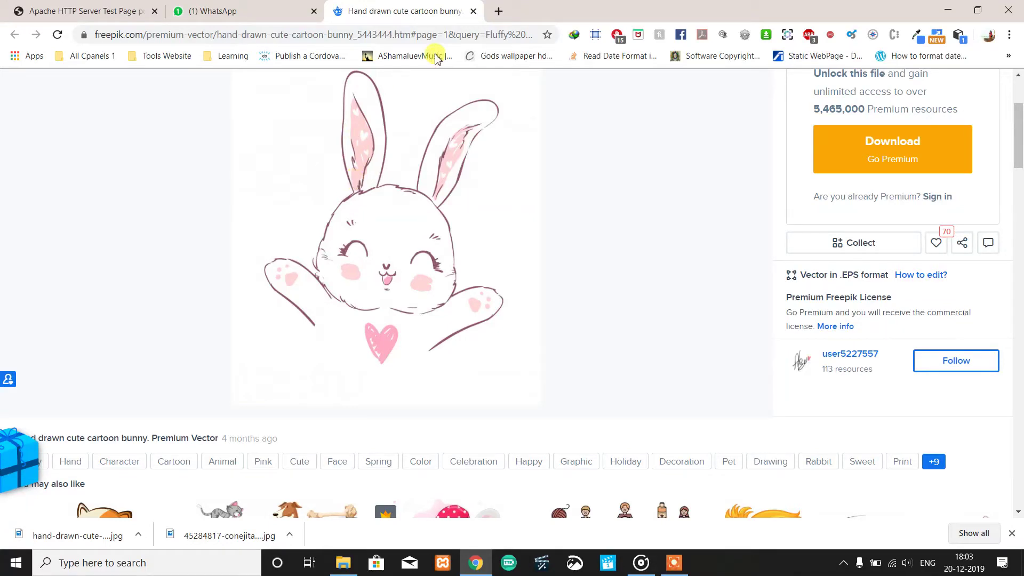
# Step: Open the full-size cartoon bunny in a new tab and save it as a JPG on the Desktop
pyautogui.rightClick(378, 223)
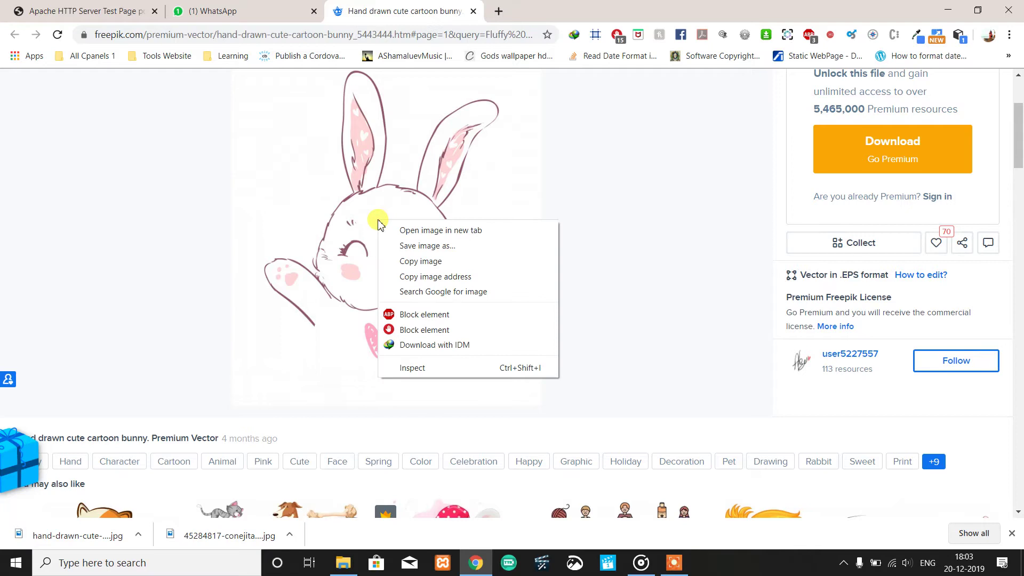
pyautogui.click(418, 231)
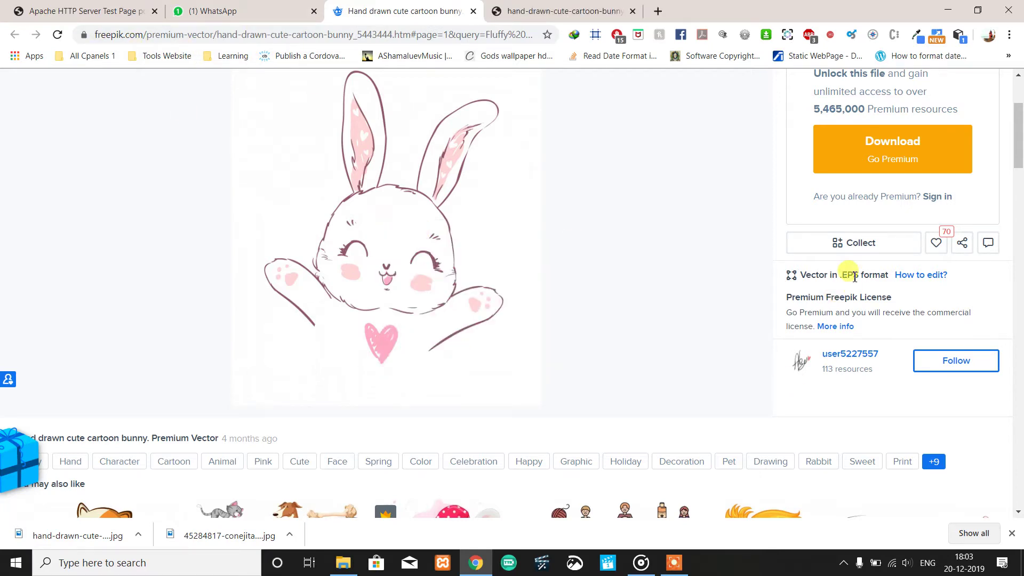
pyautogui.scroll(2, 854, 277)
pyautogui.scroll(1, 854, 277)
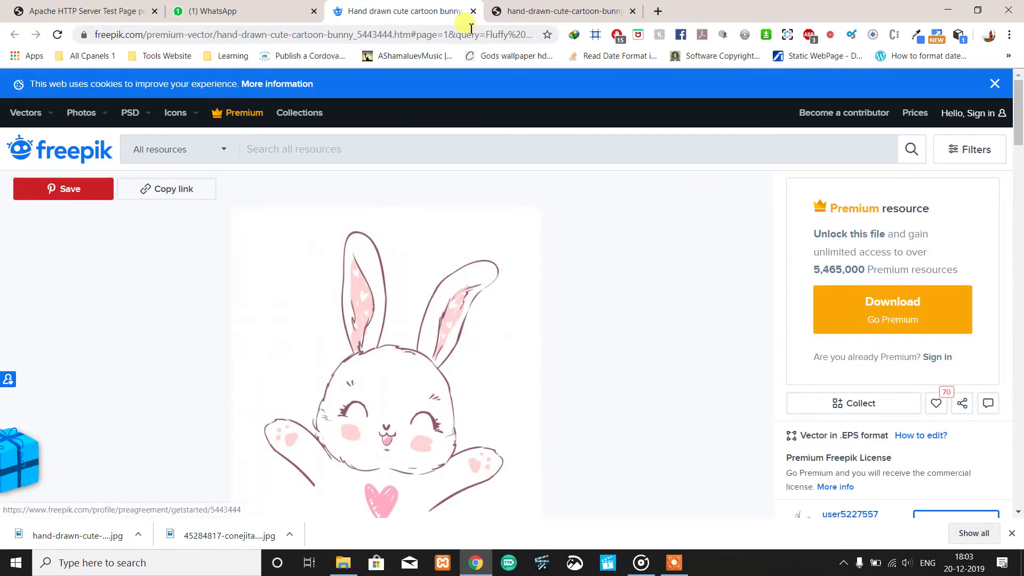
pyautogui.click(538, 14)
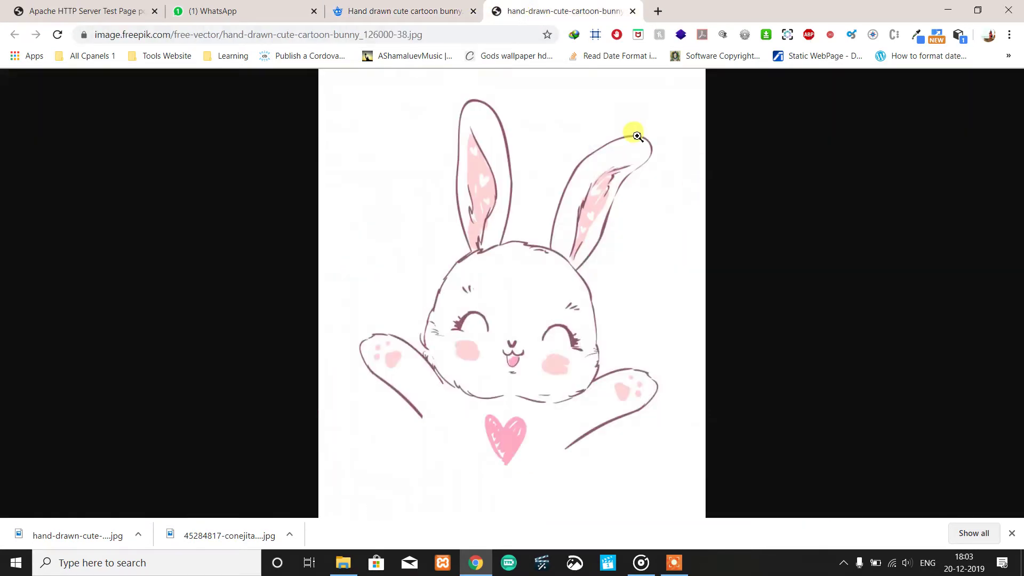
pyautogui.hotkey('ctrl', 's')
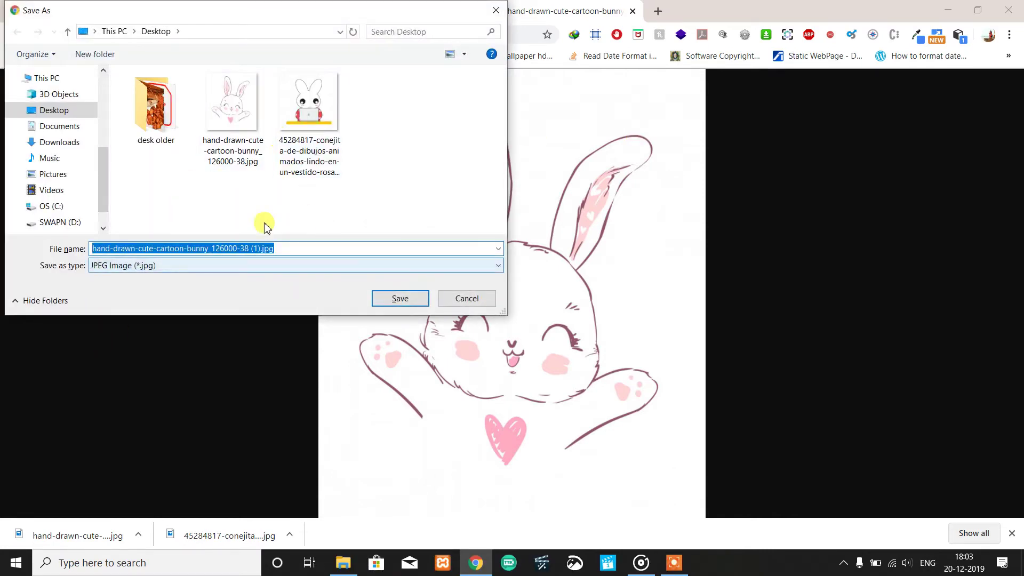
pyautogui.click(401, 299)
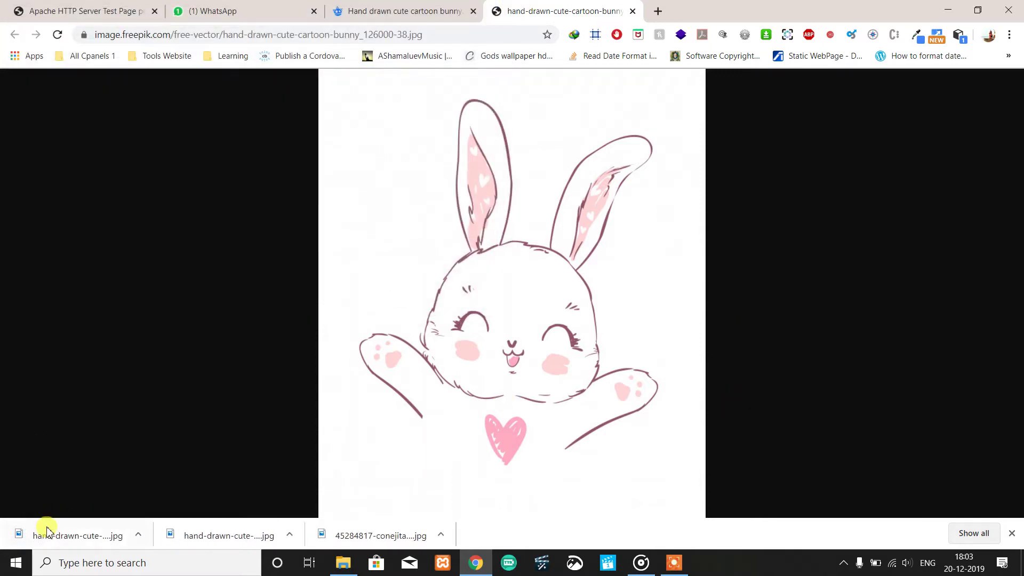
# Step: Launch Vector Magic and import hand-drawn-cute-cartoon-bunny_126000-38 (1).jpg from the Desktop
pyautogui.click(19, 568)
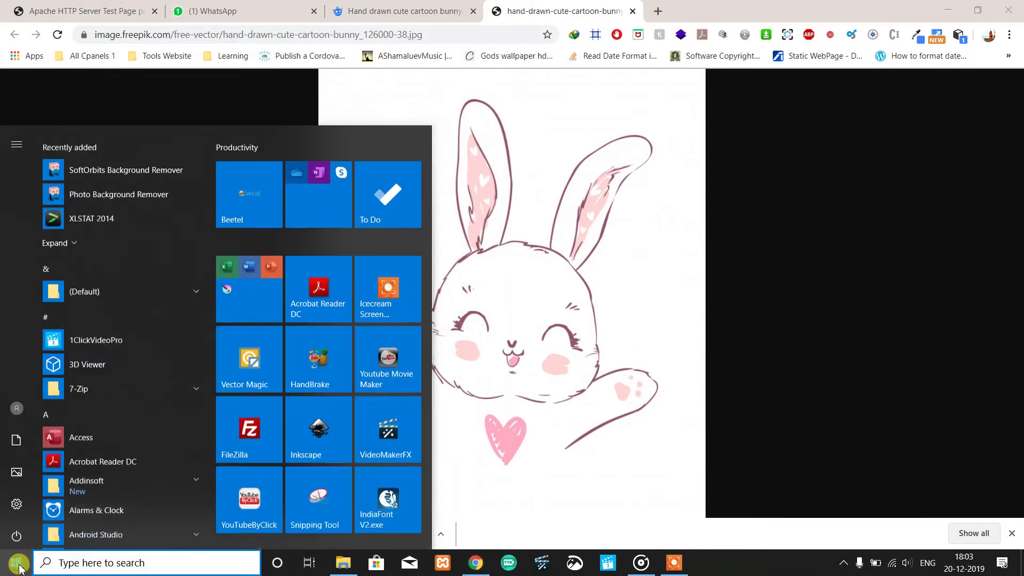
pyautogui.click(262, 360)
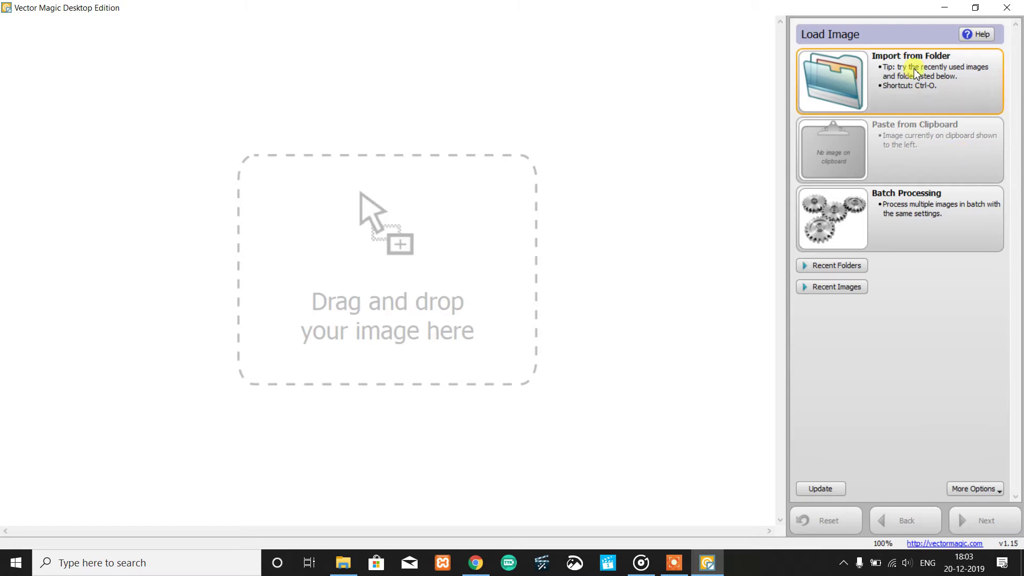
pyautogui.click(921, 84)
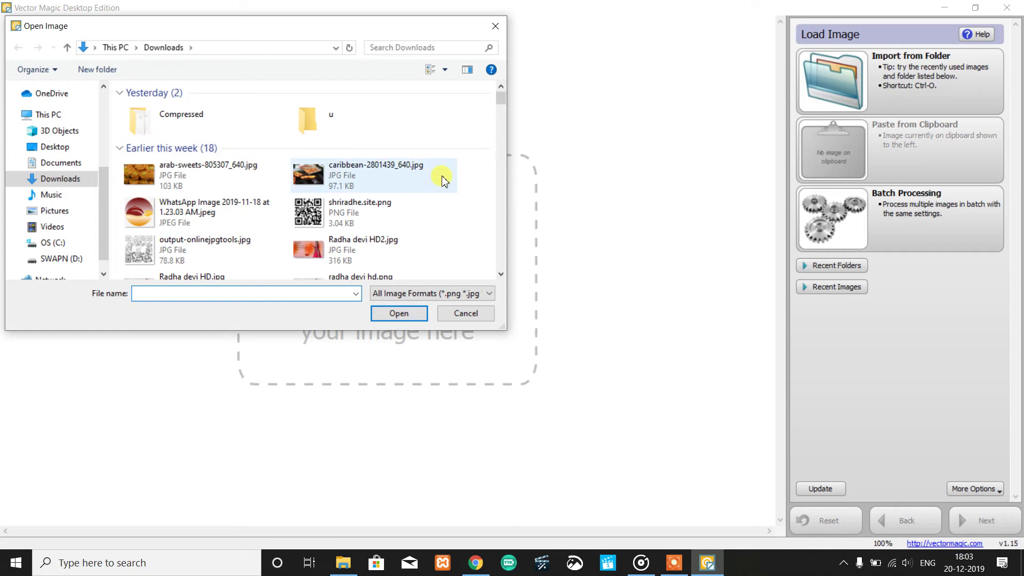
pyautogui.click(56, 147)
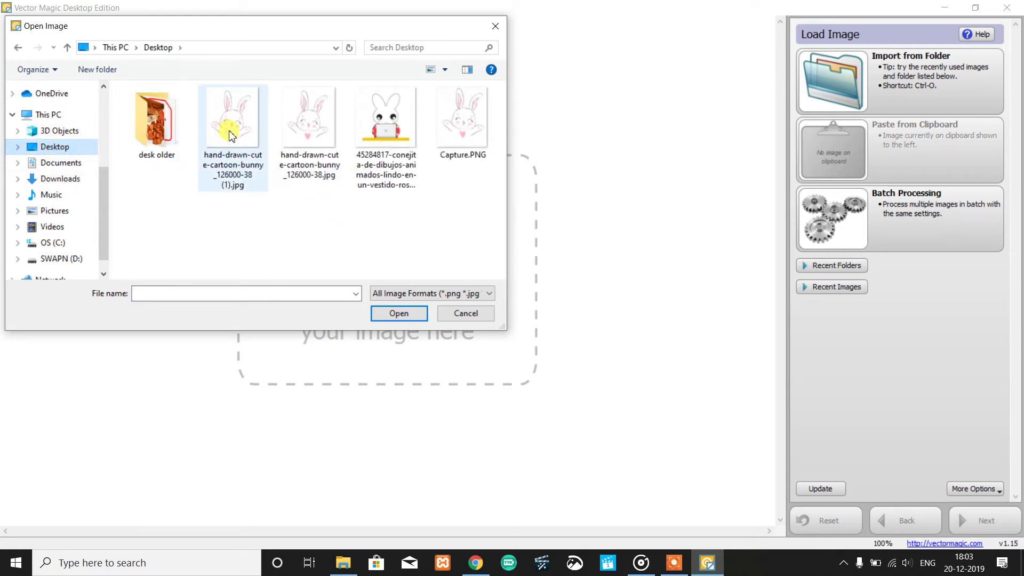
pyautogui.doubleClick(305, 136)
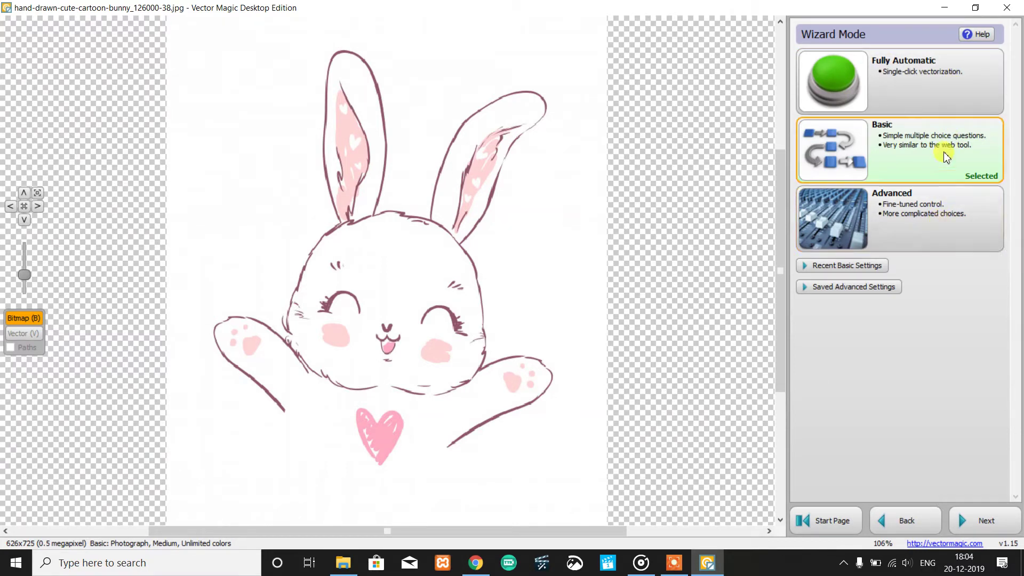
# Step: Vectorize the bunny with Fully Automatic mode, then go to Remove Background
pyautogui.click(940, 91)
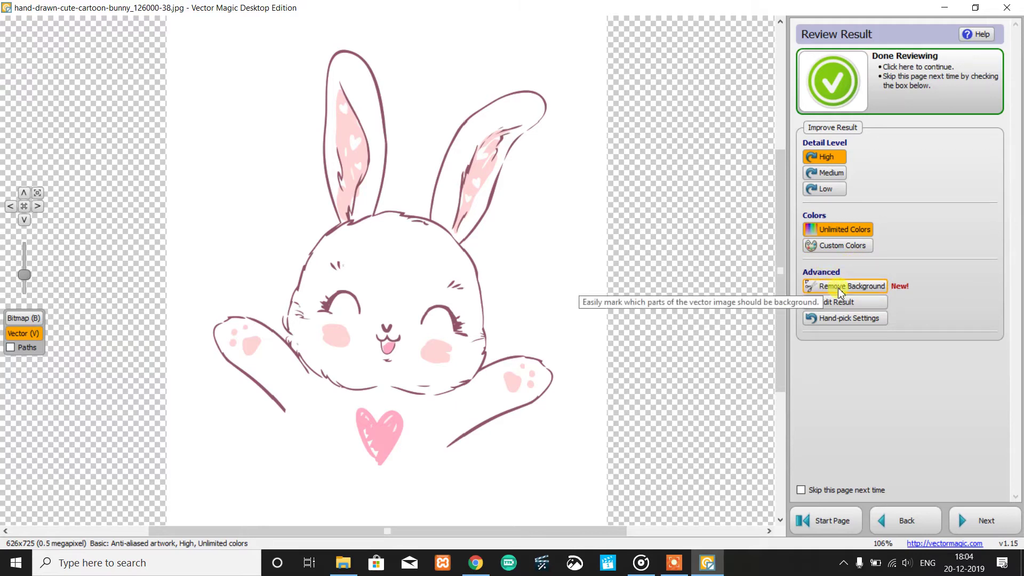
pyautogui.click(841, 287)
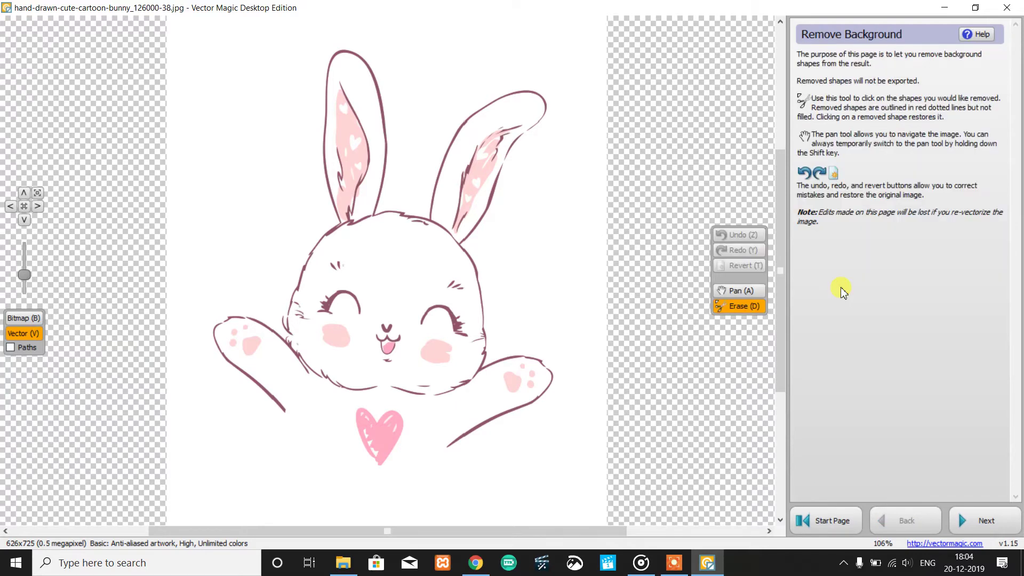
# Step: Erase the white background around the bunny and return to Review Result
pyautogui.click(543, 209)
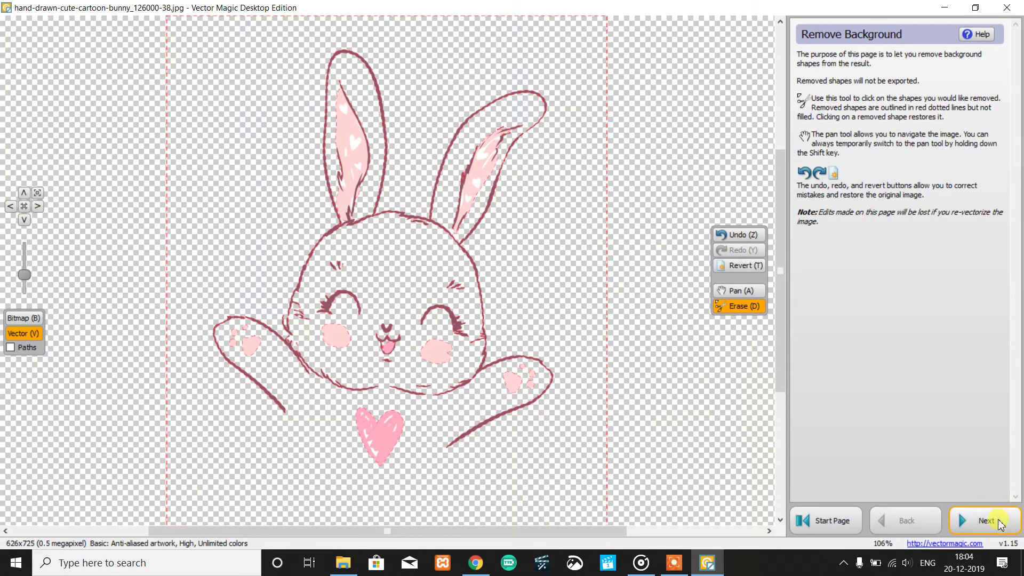
pyautogui.click(1001, 525)
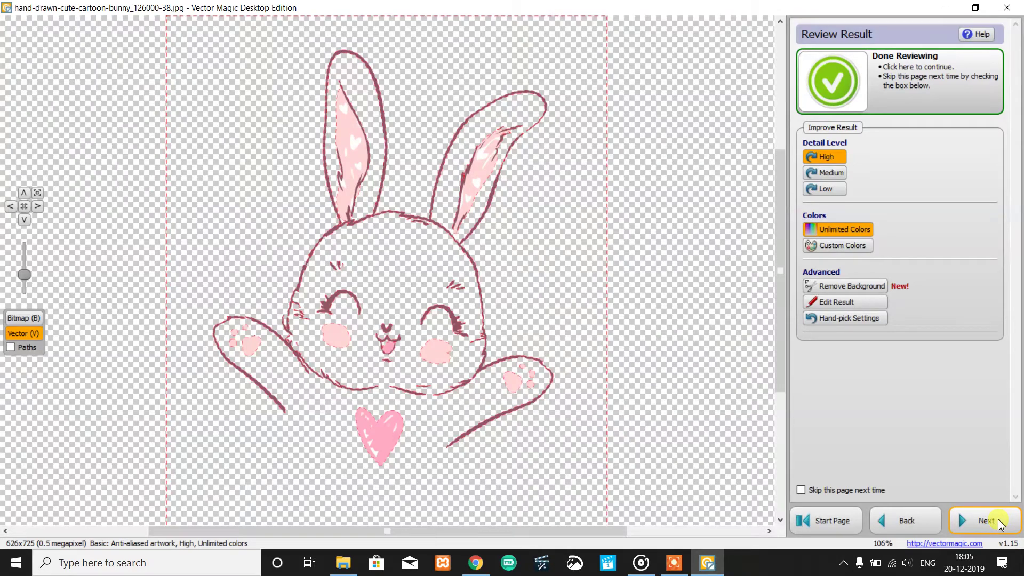
# Step: Go to the Export Result page and view the larger bitmap scale options
pyautogui.click(1000, 525)
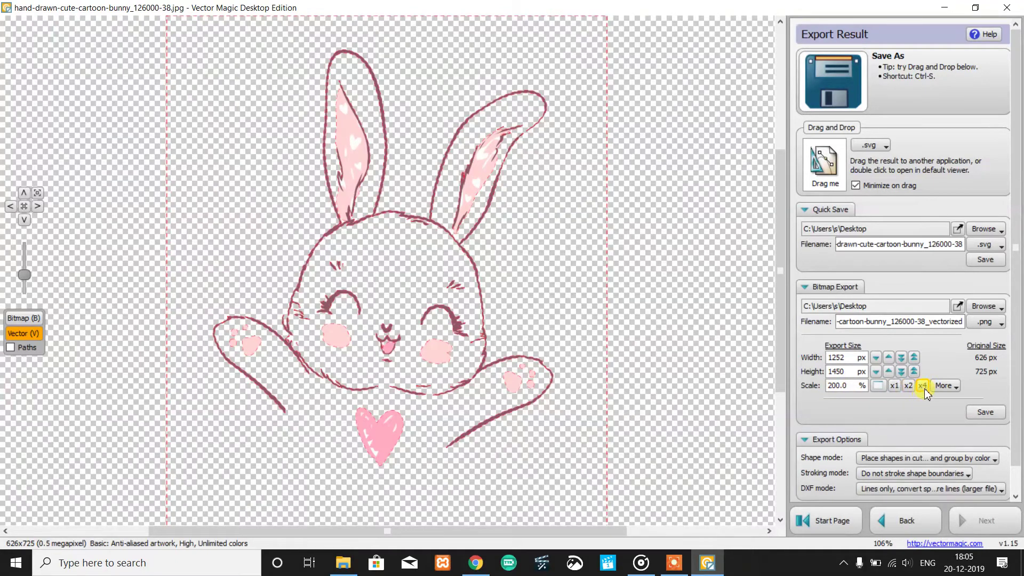
pyautogui.click(949, 387)
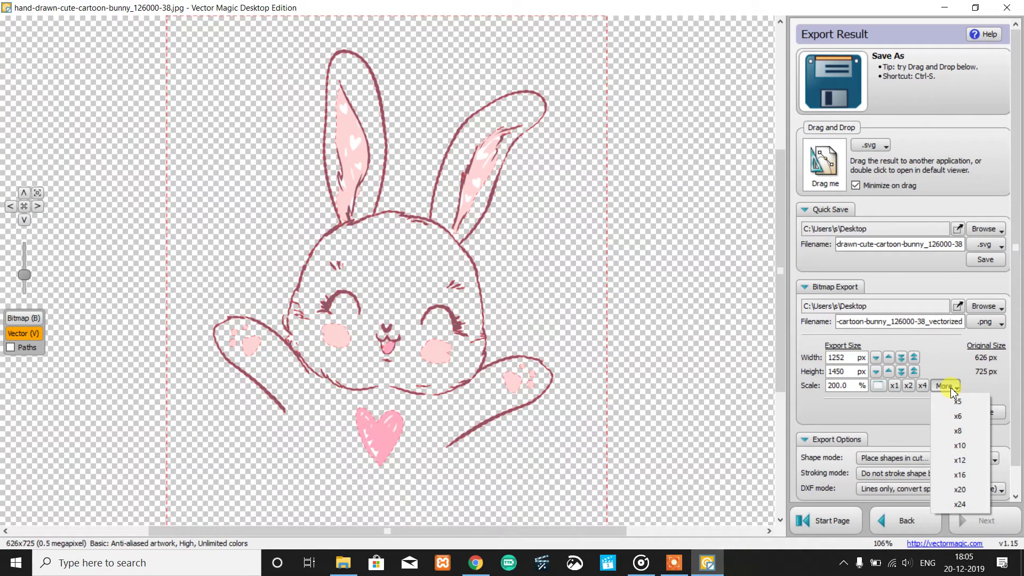
# Step: Save the result as an SVG on the Desktop and a 2504×2900 px PNG at x4 scale
pyautogui.click(951, 363)
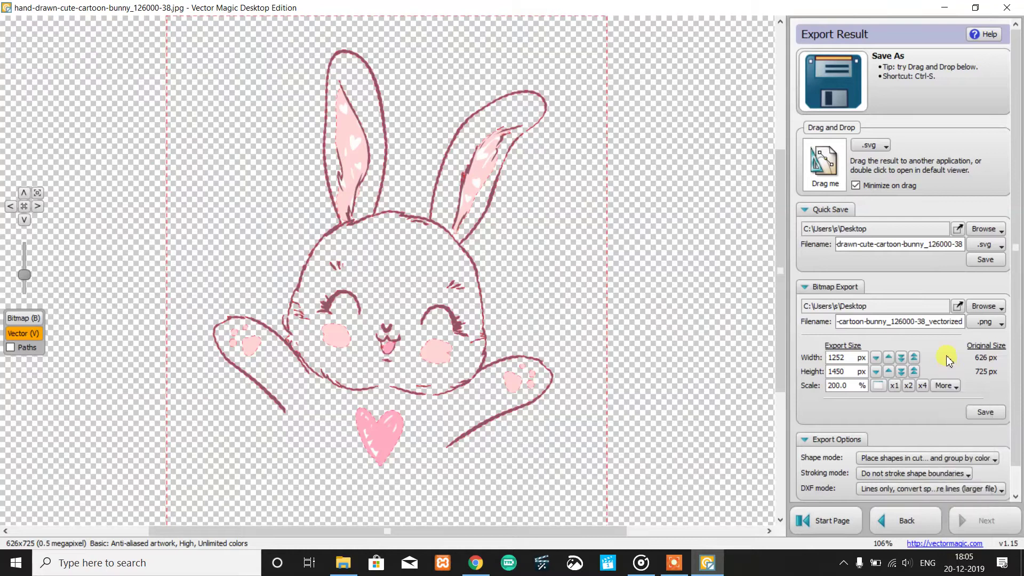
pyautogui.click(986, 262)
pyautogui.click(985, 260)
pyautogui.click(927, 385)
pyautogui.click(985, 412)
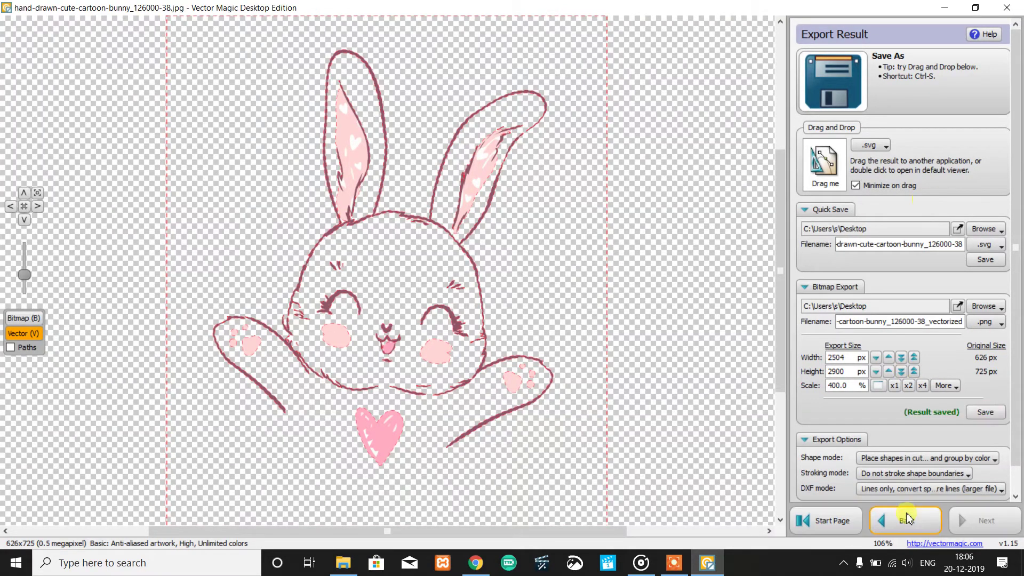
# Step: Minimize Vector Magic and show the Desktop folder in File Explorer
pyautogui.click(944, 9)
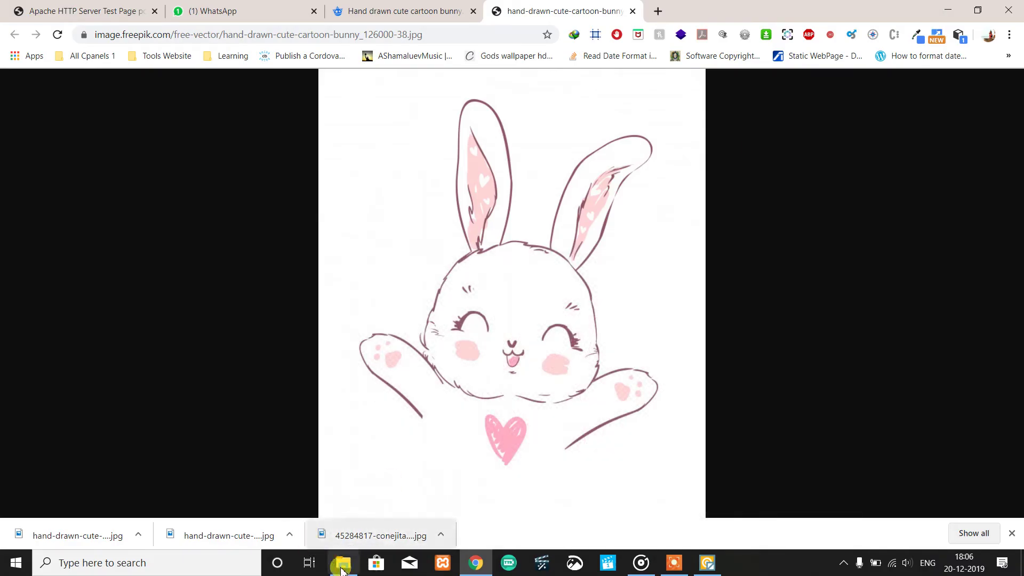
pyautogui.click(344, 567)
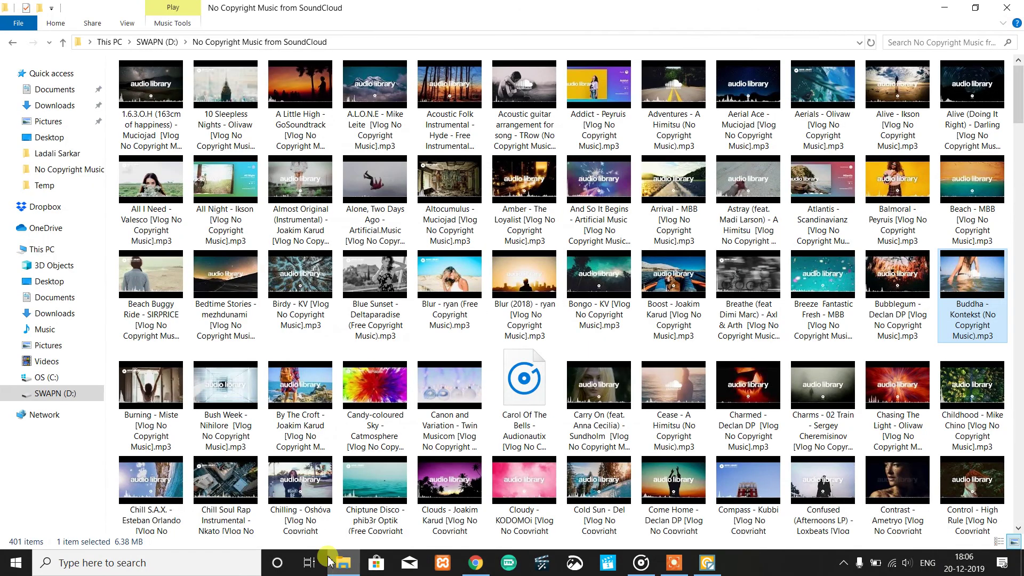
pyautogui.click(63, 138)
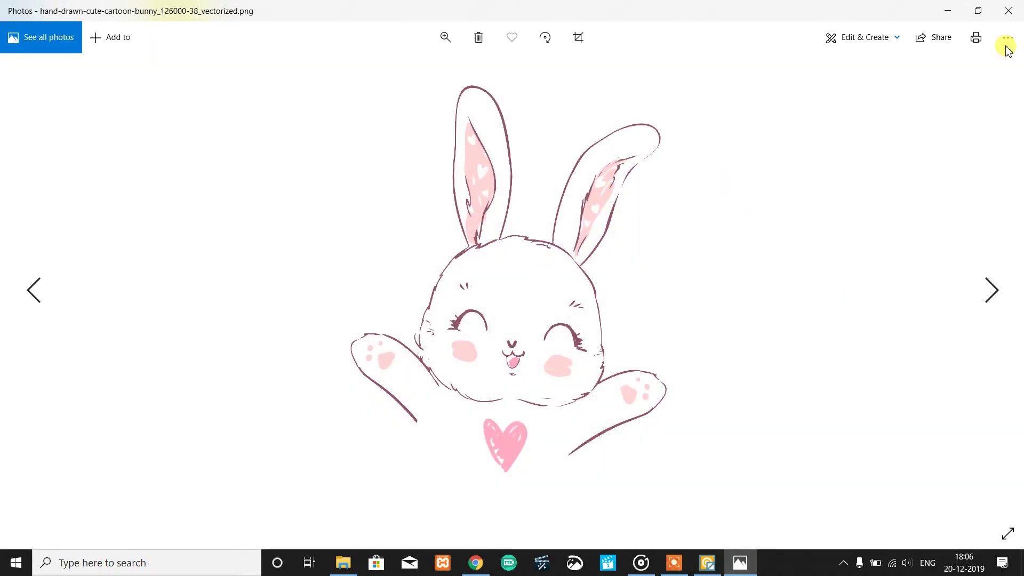
pyautogui.click(1018, 16)
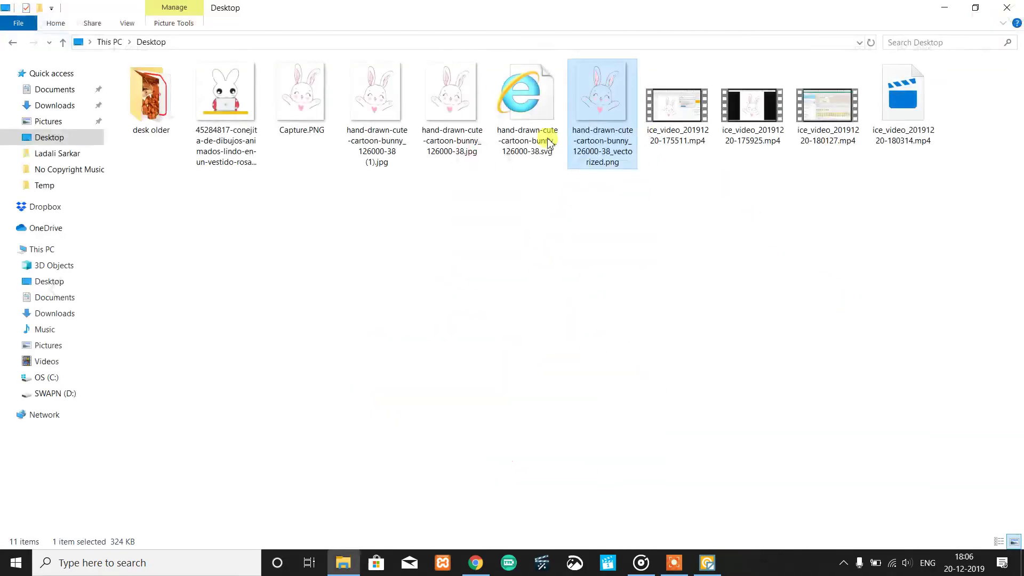
pyautogui.rightClick(587, 115)
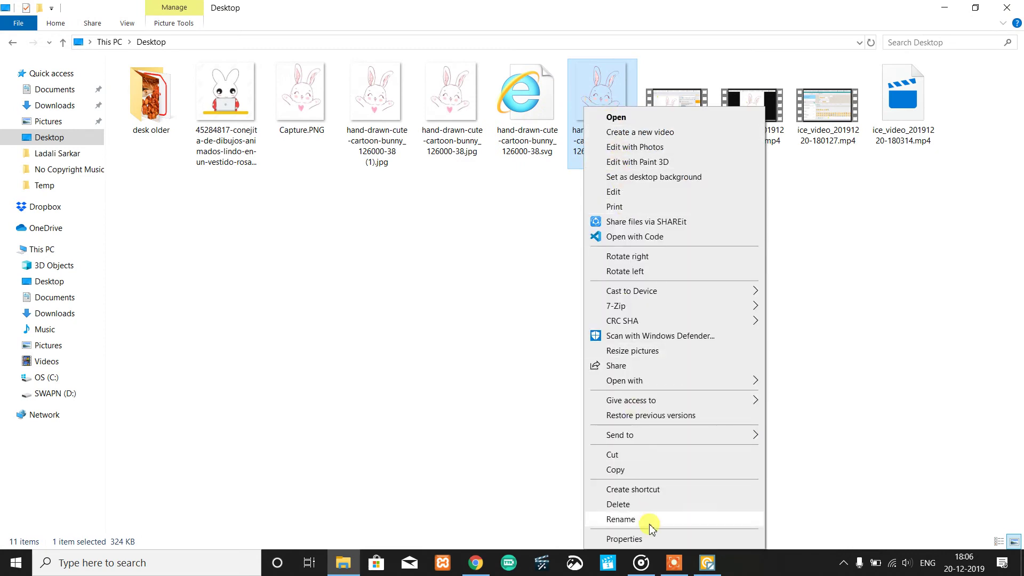
pyautogui.click(625, 539)
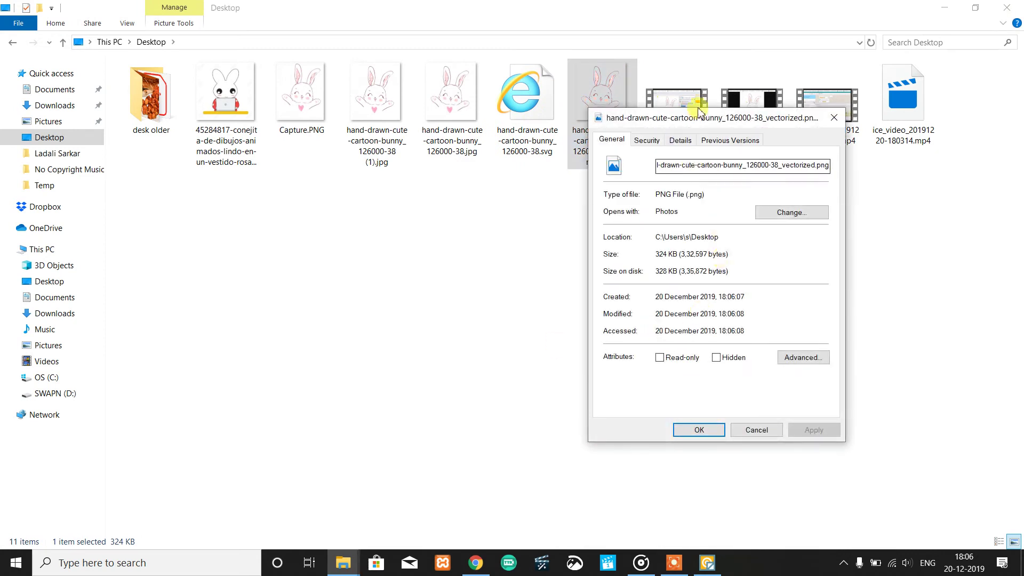
pyautogui.click(680, 140)
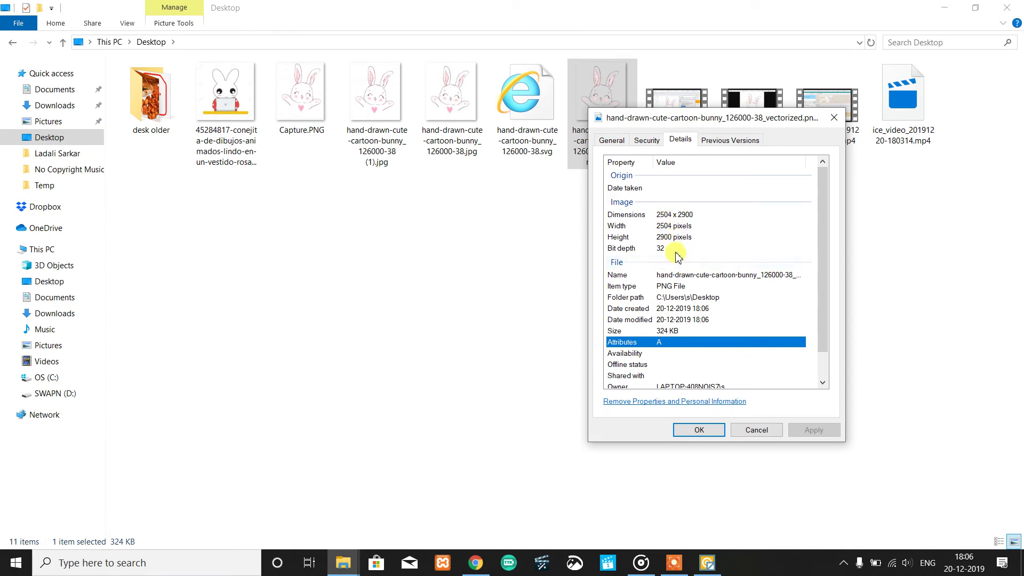
pyautogui.click(837, 118)
pyautogui.click(509, 120)
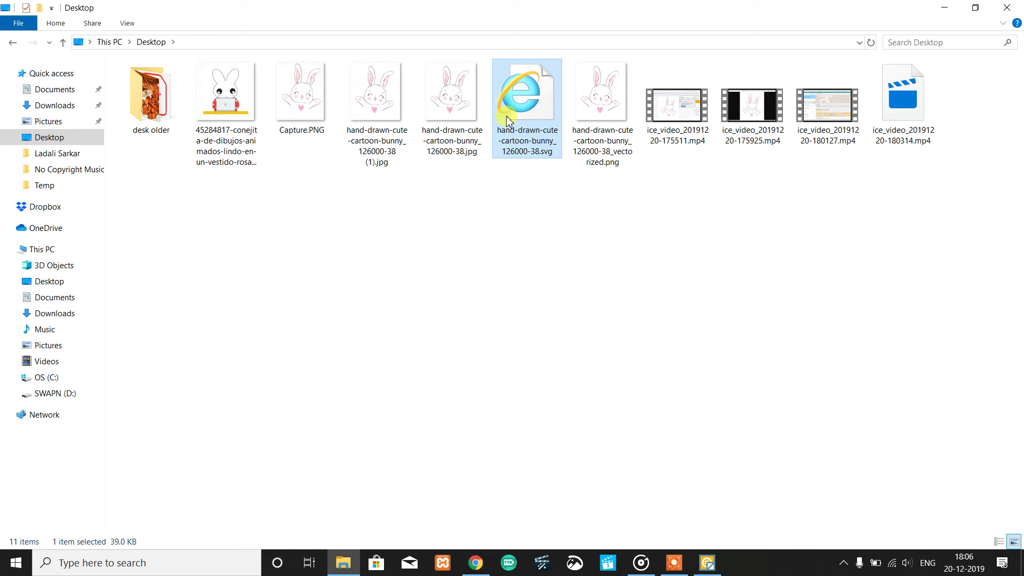
pyautogui.doubleClick(525, 117)
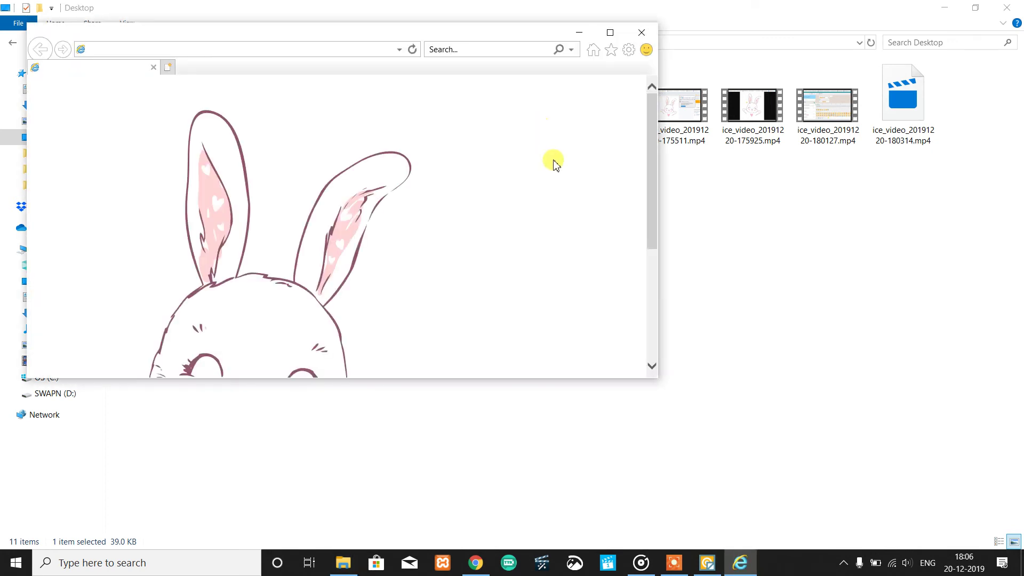
pyautogui.scroll(-4, 606, 210)
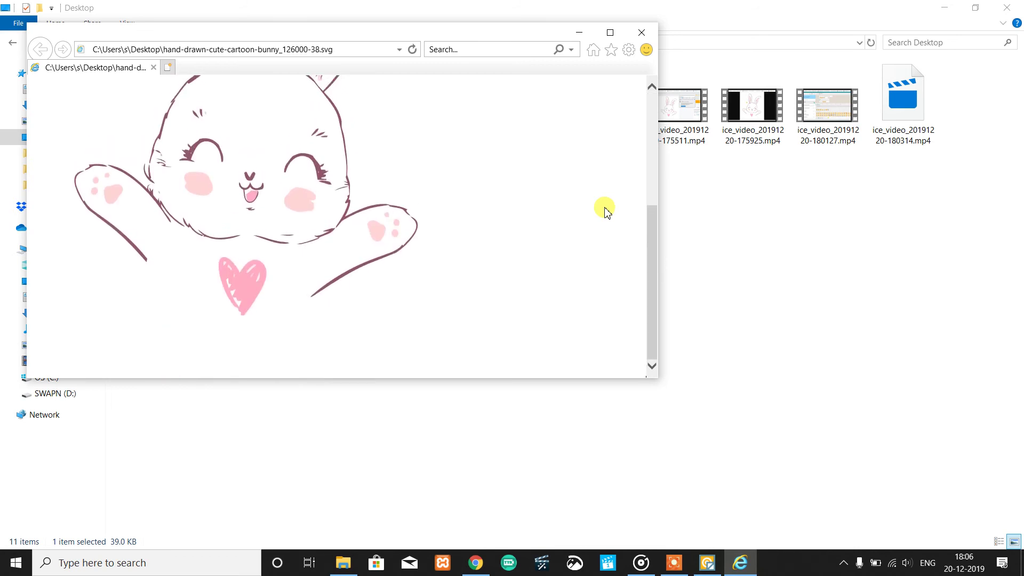
pyautogui.scroll(4, 606, 210)
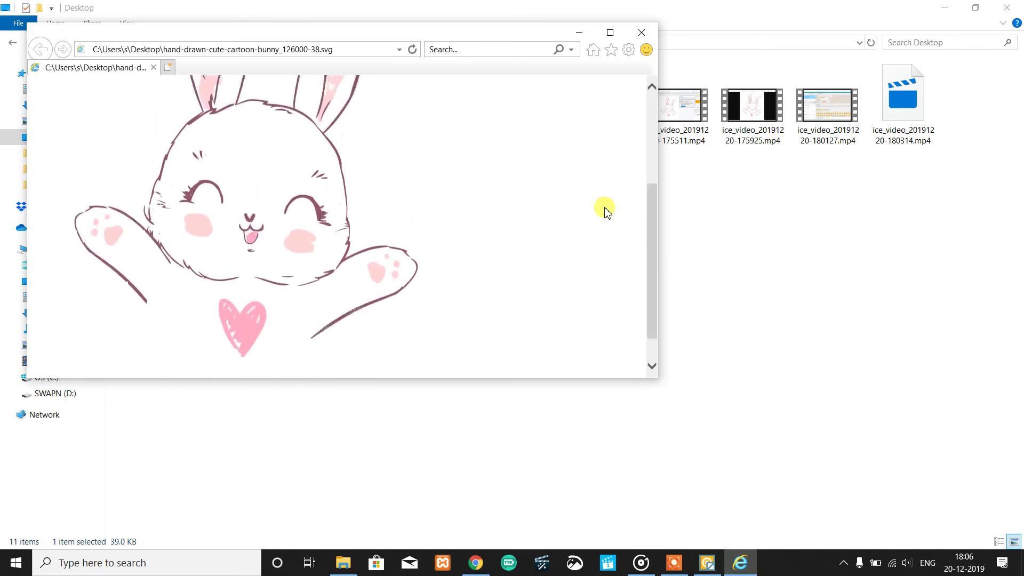
pyautogui.click(611, 33)
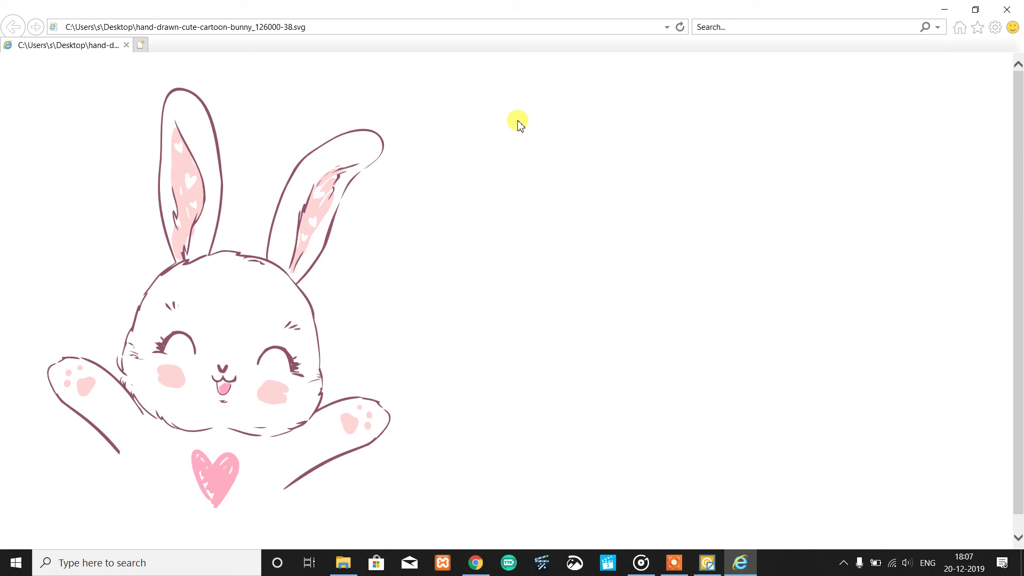
pyautogui.click(1007, 10)
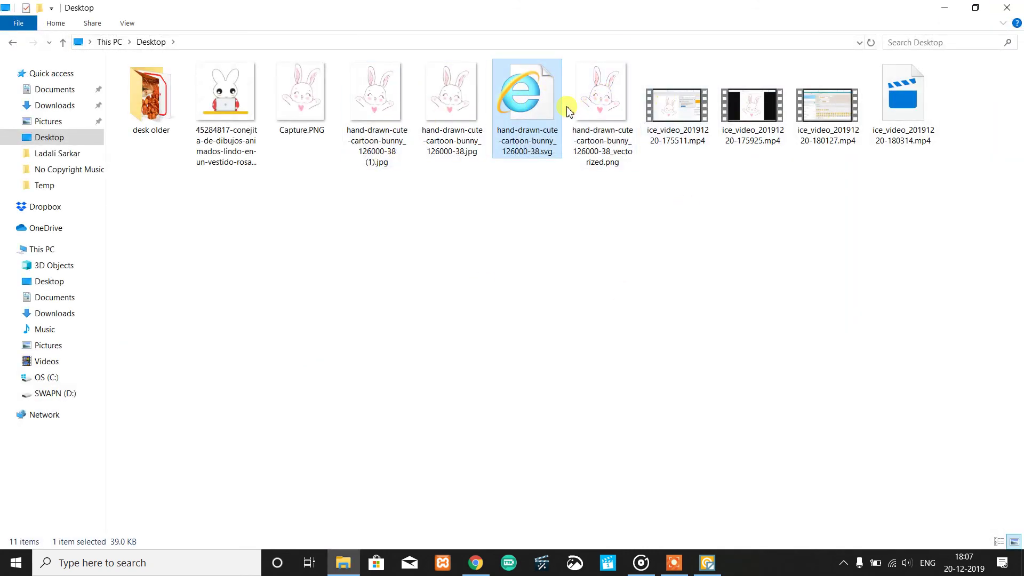
# Step: Bring Vector Magic's Export Result page with the transparent bunny back to the front
pyautogui.click(602, 224)
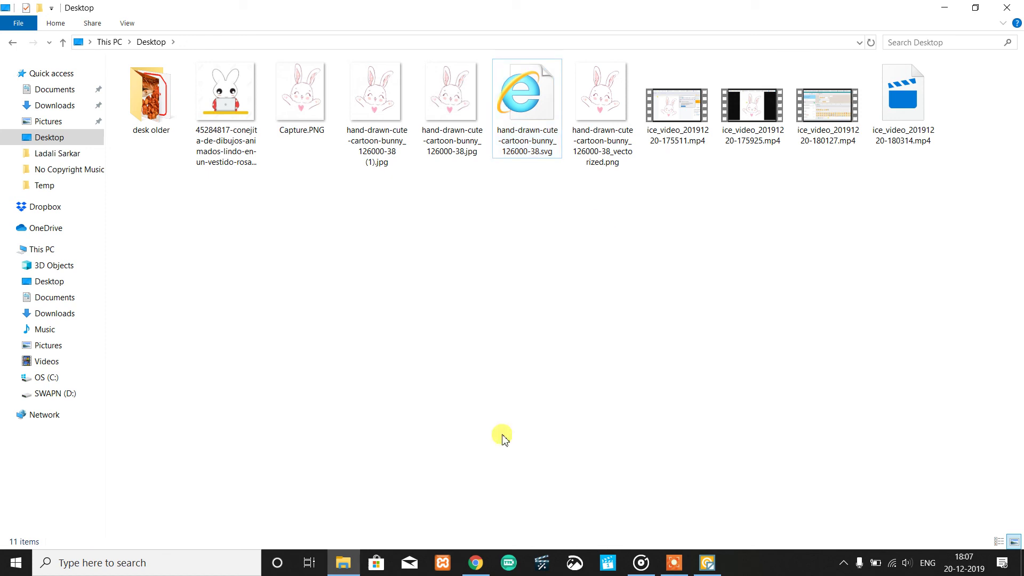
pyautogui.click(707, 563)
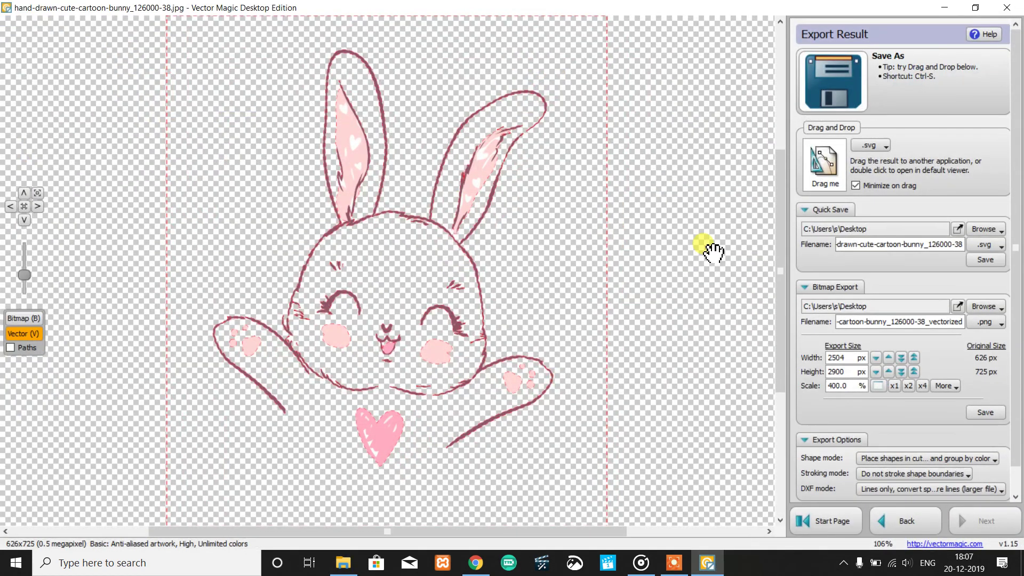
pyautogui.click(12, 562)
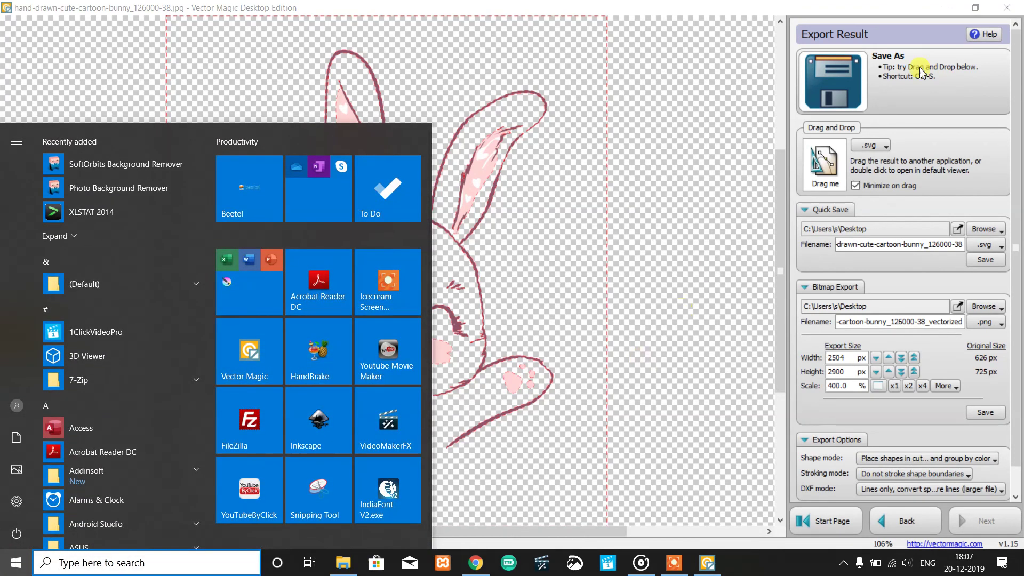
pyautogui.click(894, 11)
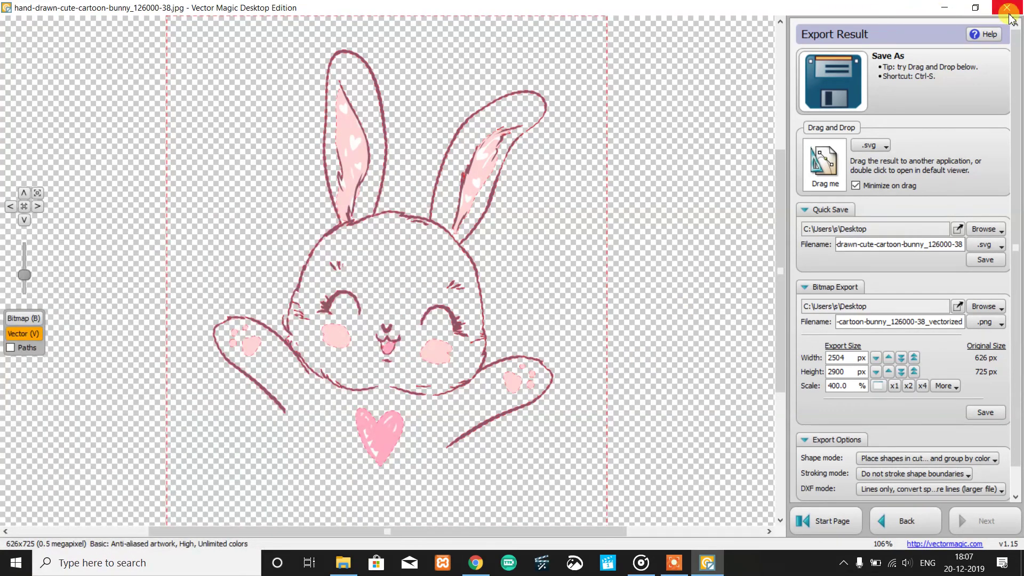